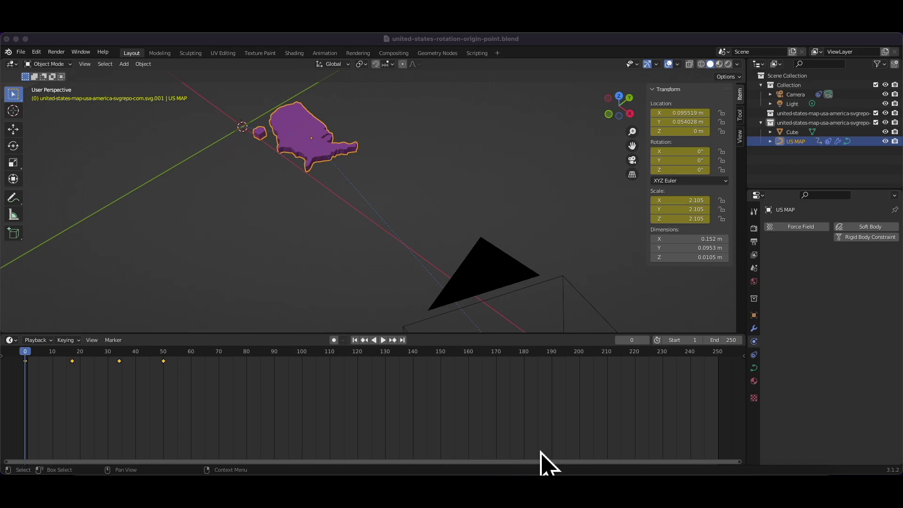
# Step: Orbit around the US map, play its animation once to preview the rotation, and return the timeline to frame 0
pyautogui.moveTo(389, 201); pyautogui.dragTo(383, 182, button='middle')
pyautogui.click(32, 360)
pyautogui.press('space')
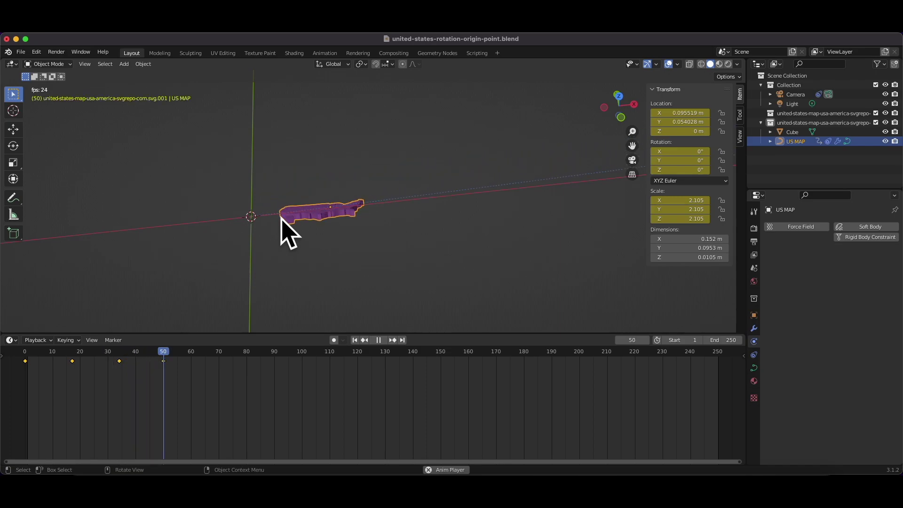
pyautogui.press('space')
pyautogui.moveTo(177, 377); pyautogui.dragTo(26, 365)
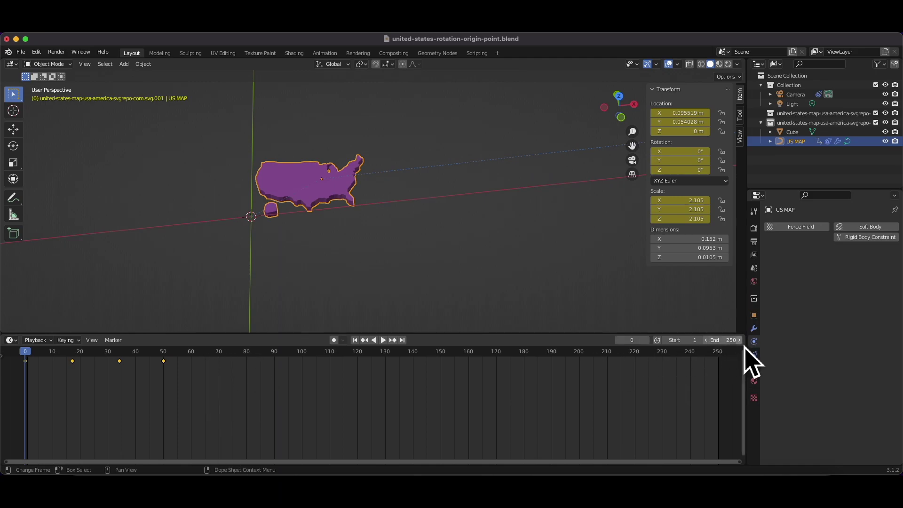
# Step: Set the animation's end frame to 60
pyautogui.doubleClick(731, 340)
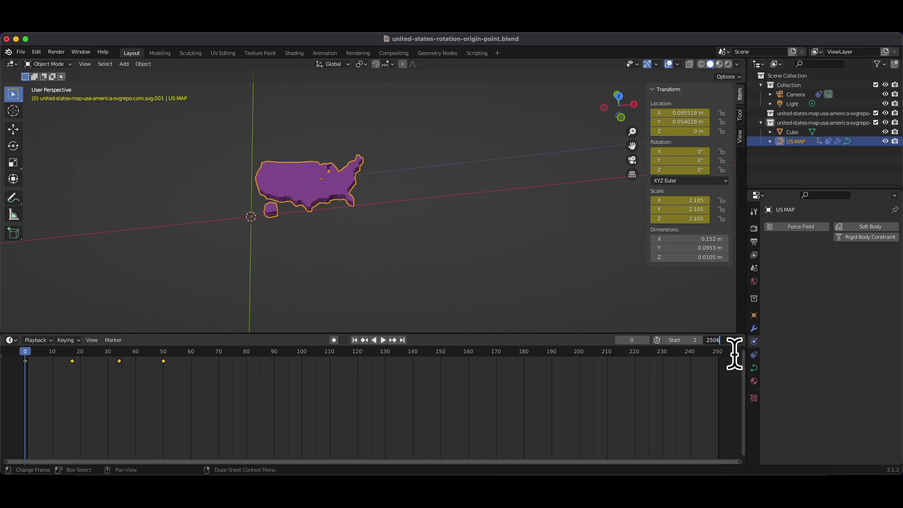
pyautogui.write('60')
pyautogui.press('Return')
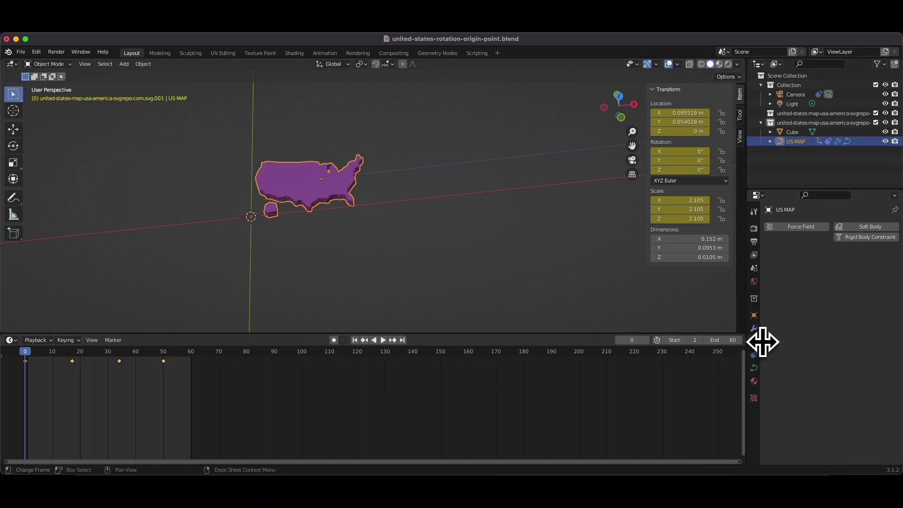
# Step: Widen the properties editor and show the scene's output settings, reviewing the format, frame range and output sections
pyautogui.moveTo(762, 341); pyautogui.dragTo(591, 341)
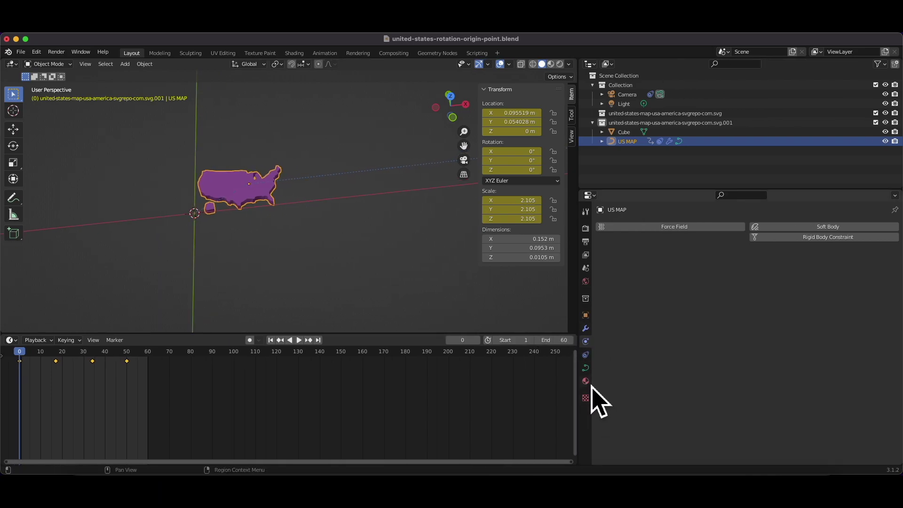
pyautogui.click(586, 242)
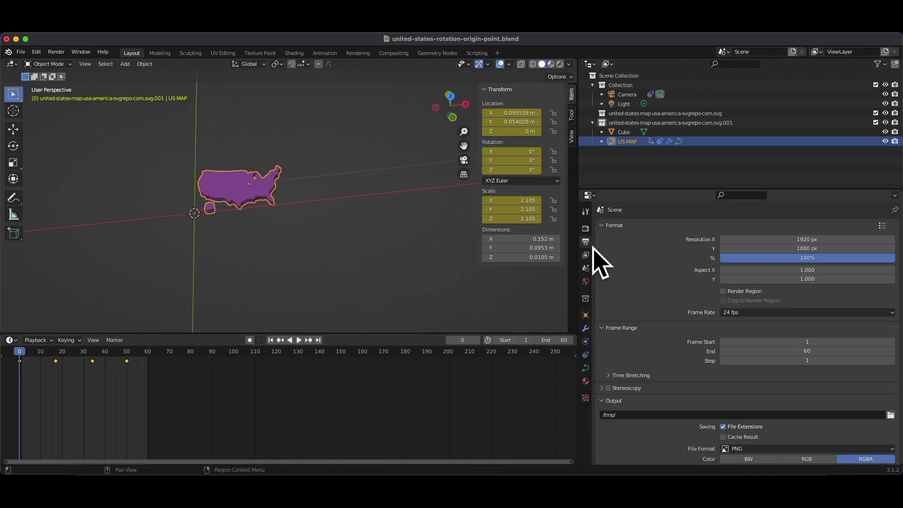
pyautogui.click(586, 255)
pyautogui.click(585, 242)
pyautogui.scroll(-5, 658, 258)
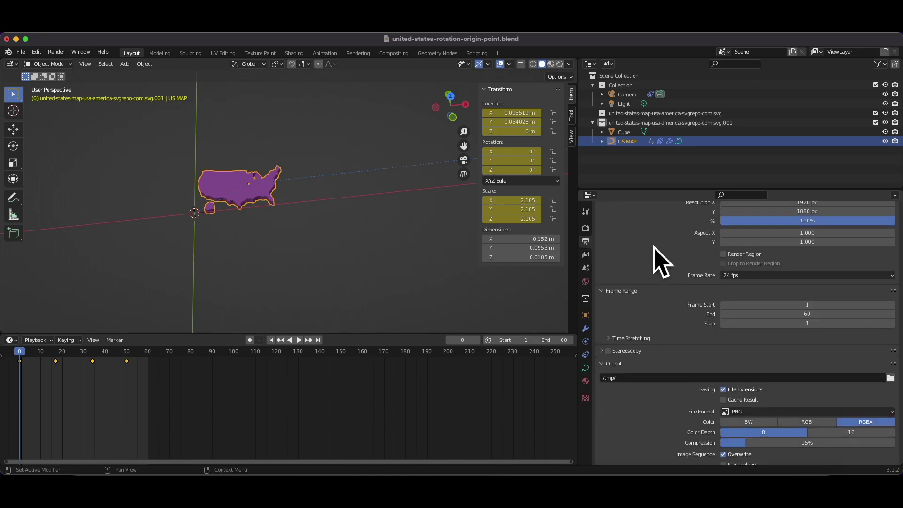
pyautogui.scroll(5, 651, 249)
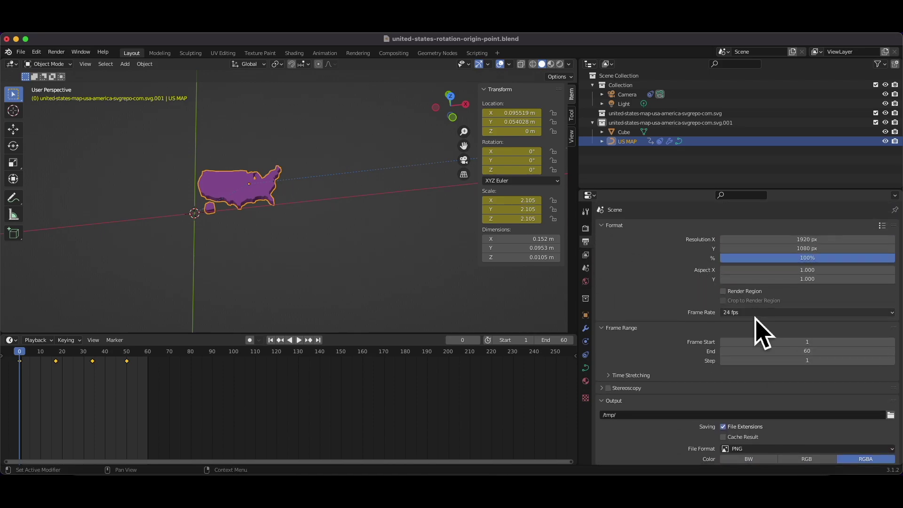
pyautogui.scroll(-2, 664, 335)
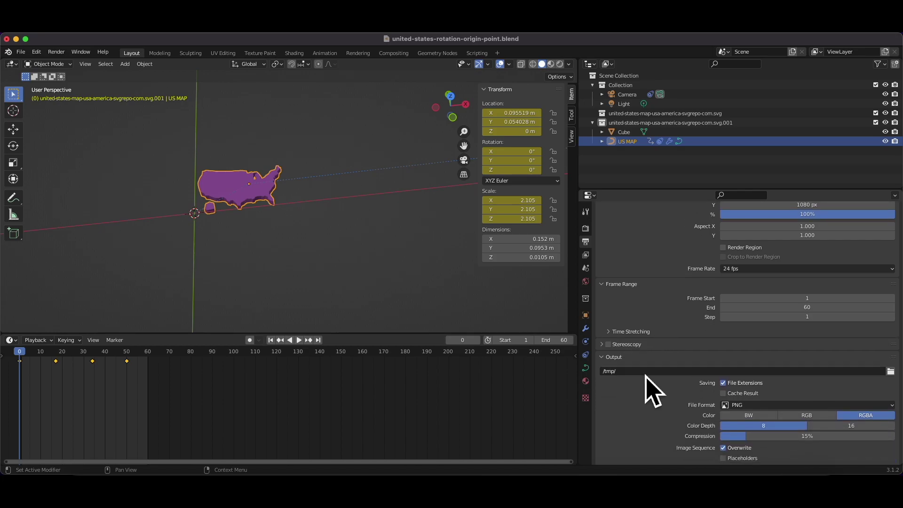
pyautogui.scroll(-2, 646, 383)
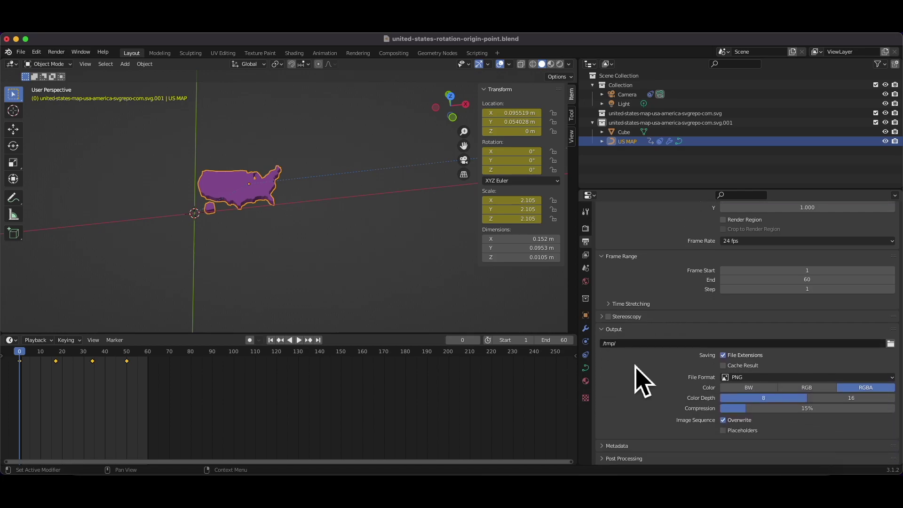
# Step: Set the render output folder to blender-tutorial on the Desktop
pyautogui.click(890, 344)
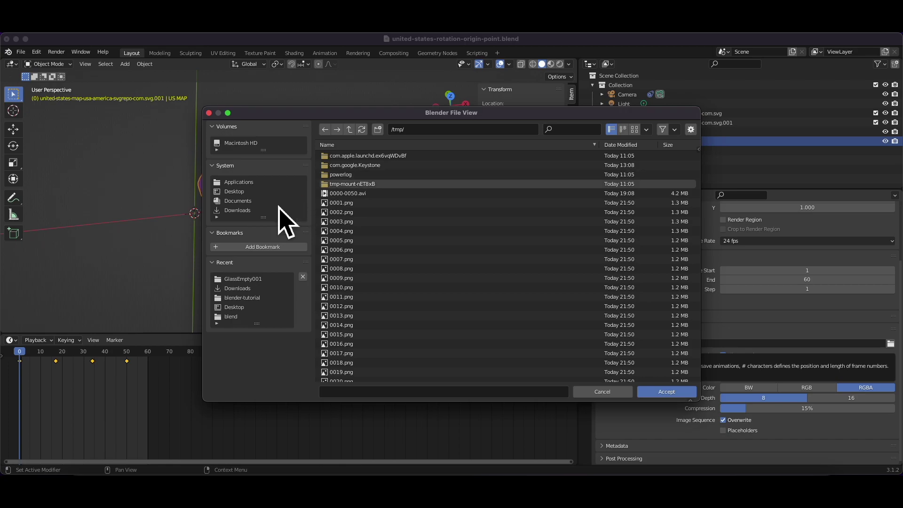
pyautogui.click(279, 193)
pyautogui.doubleClick(398, 158)
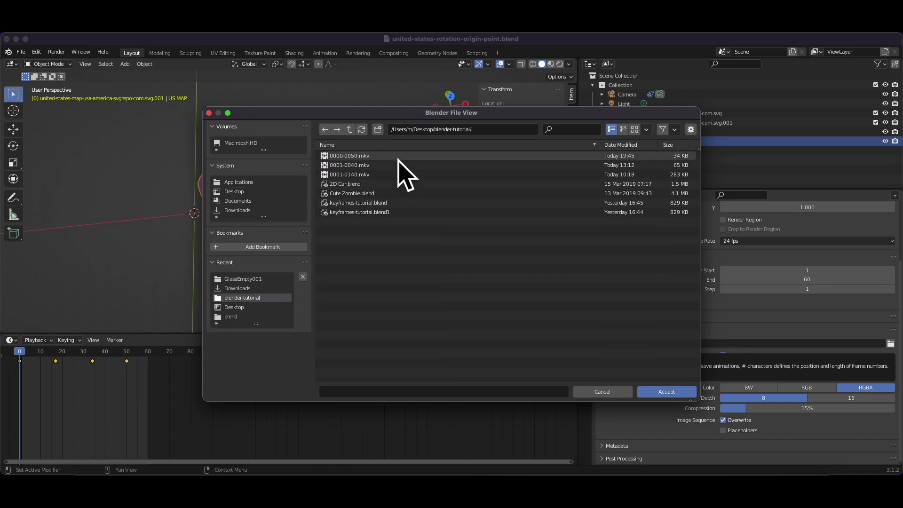
pyautogui.click(681, 395)
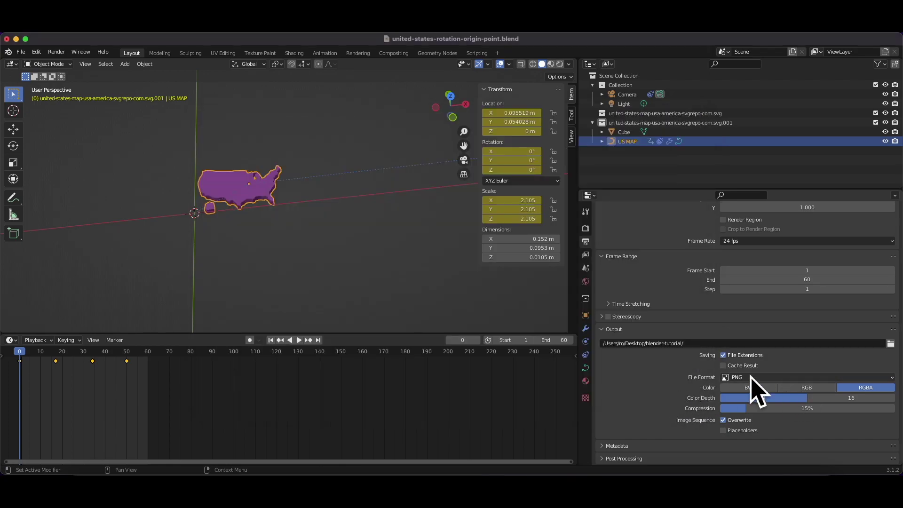
# Step: Set the output file format to FFmpeg Video
pyautogui.click(766, 377)
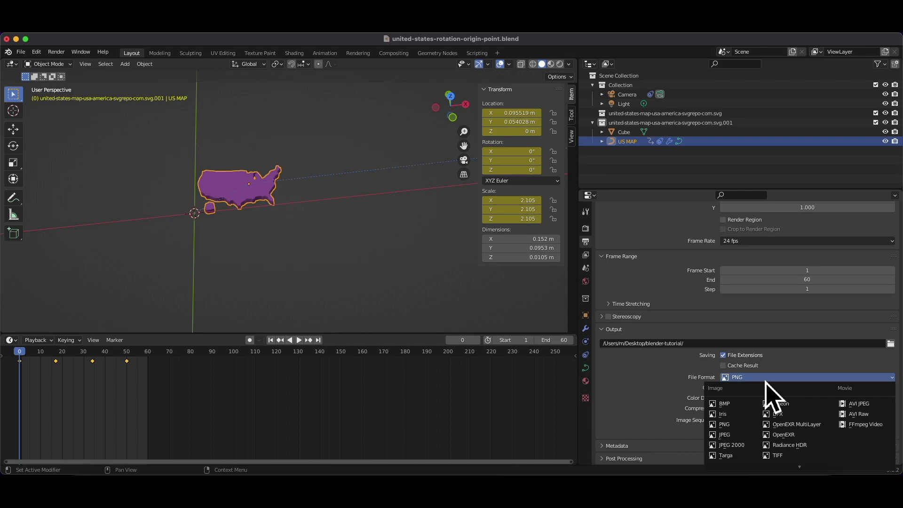
pyautogui.click(883, 424)
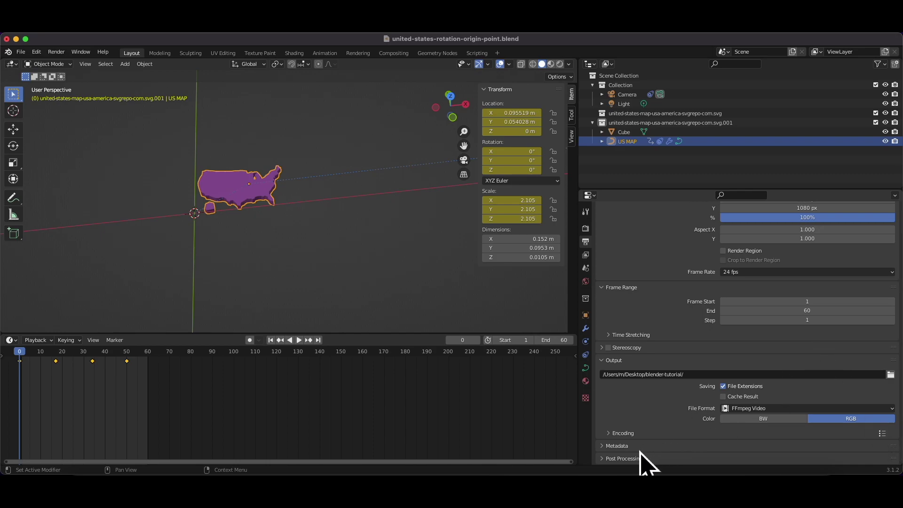
pyautogui.scroll(3, 645, 413)
pyautogui.scroll(-3, 645, 413)
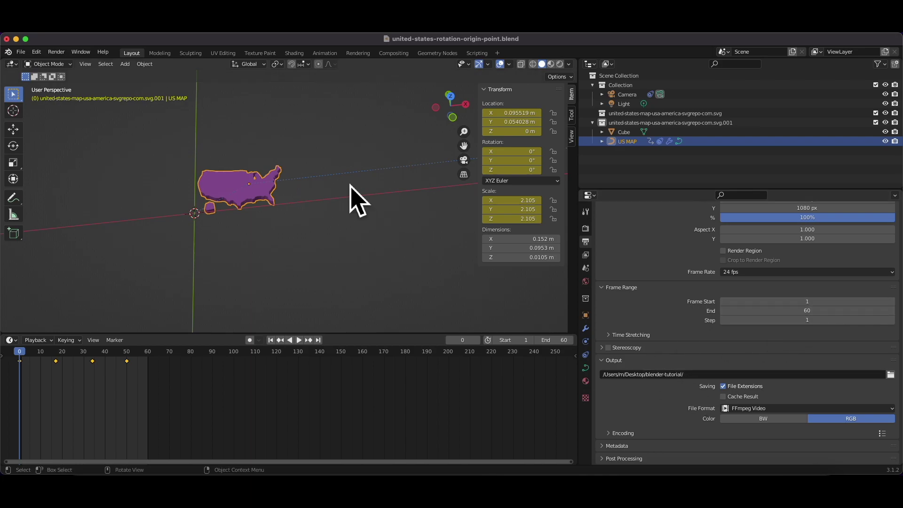
# Step: Check the US MAP object's material settings and preview the animation through the scene camera
pyautogui.click(464, 160)
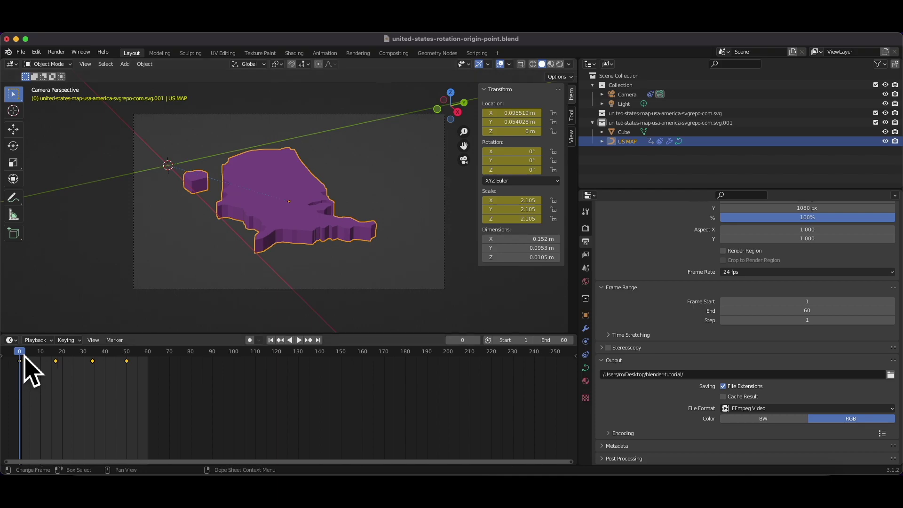
pyautogui.click(587, 381)
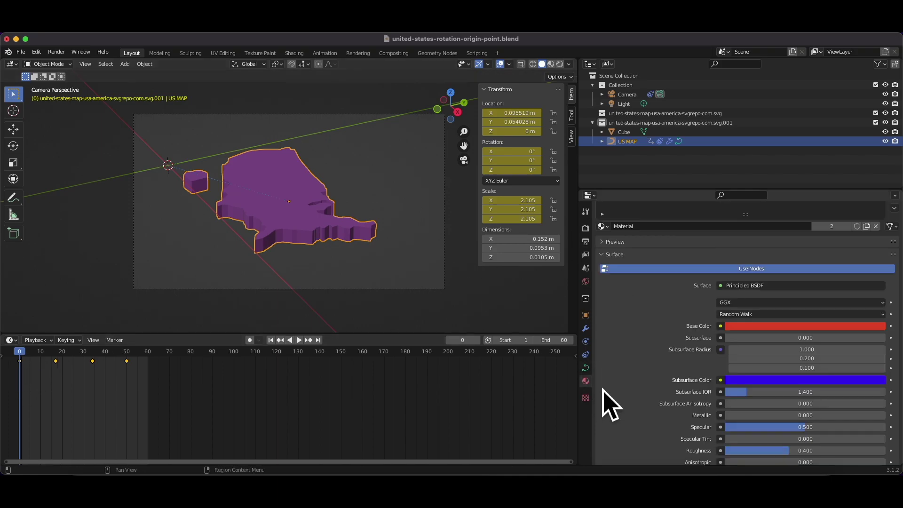
pyautogui.scroll(1, 735, 390)
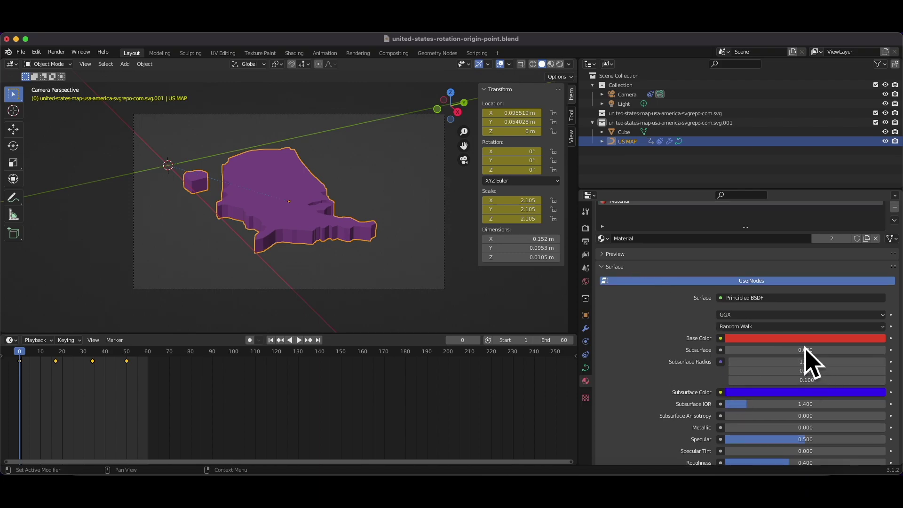
pyautogui.scroll(-12, 672, 320)
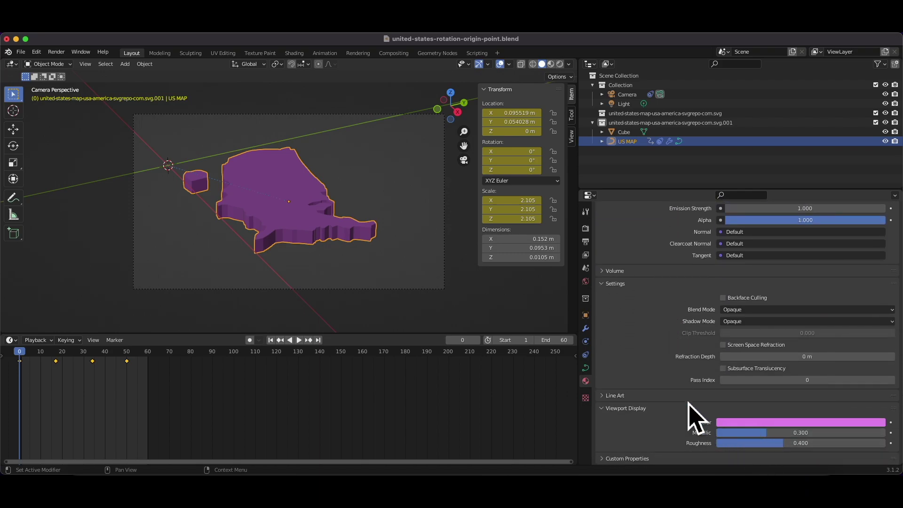
pyautogui.scroll(15, 689, 412)
pyautogui.press('space')
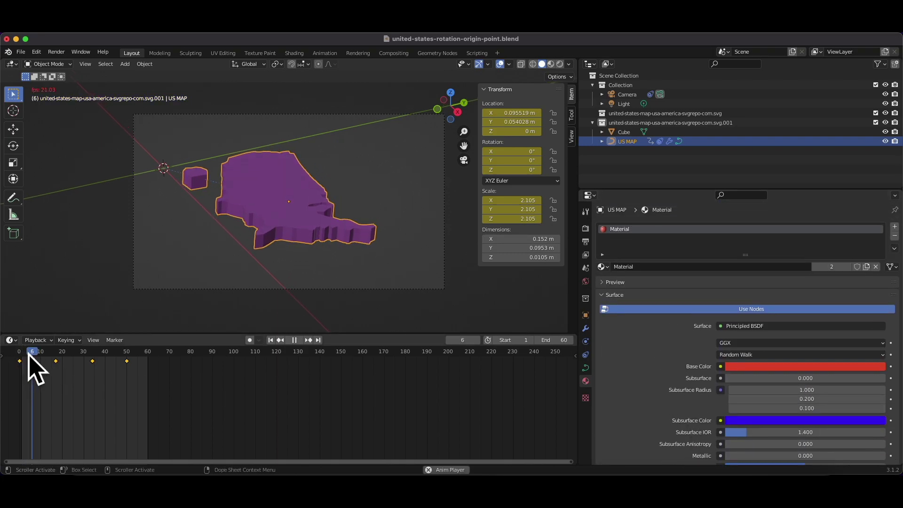
pyautogui.press('space')
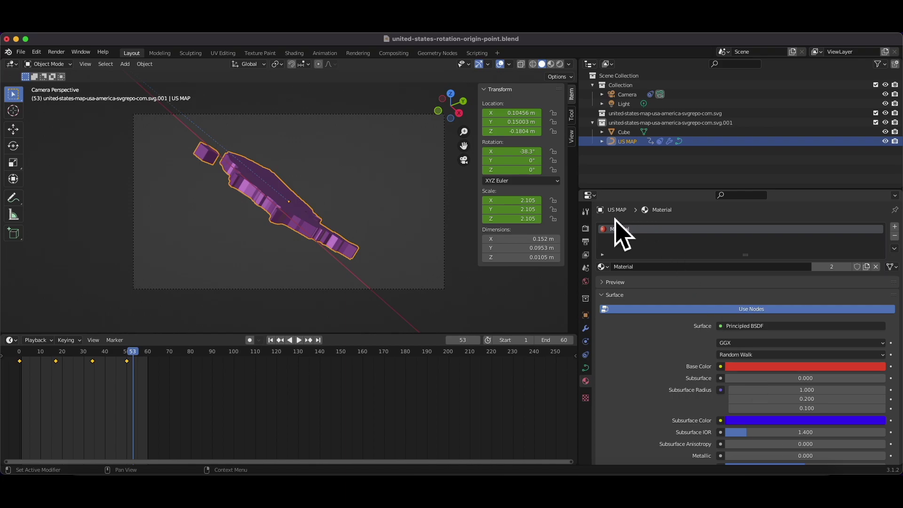
# Step: Show the scene's render settings and choose Eevee as the render engine
pyautogui.click(591, 229)
pyautogui.click(591, 213)
pyautogui.click(591, 229)
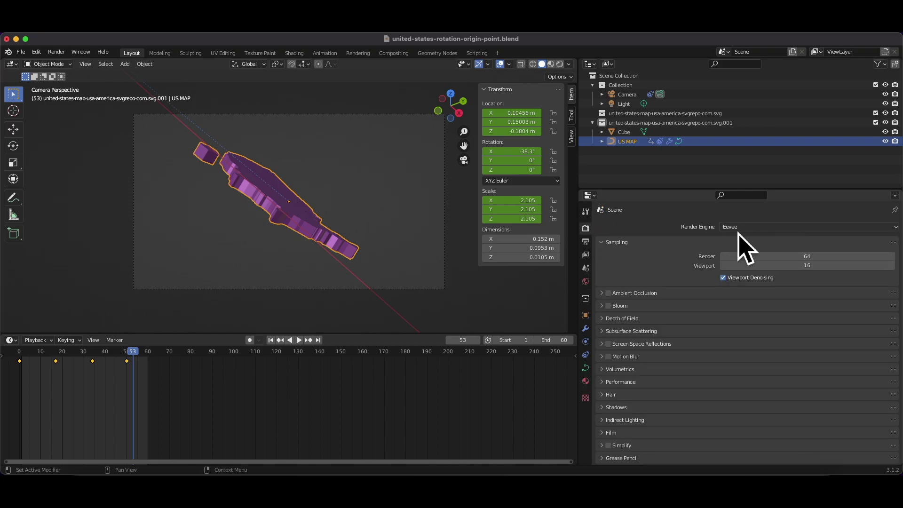
pyautogui.click(779, 227)
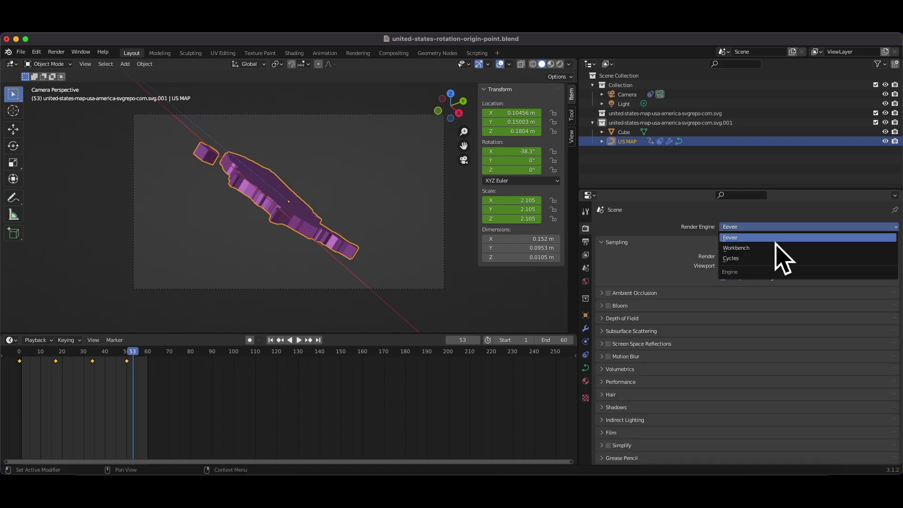
pyautogui.click(759, 240)
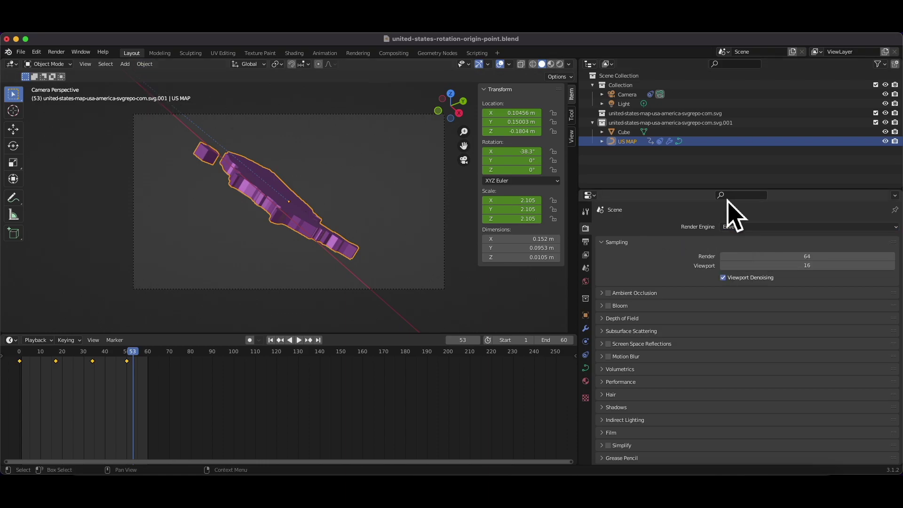
pyautogui.click(752, 228)
# Step: Check the Cycles render devices in the system preferences and close the preferences window
pyautogui.click(56, 52)
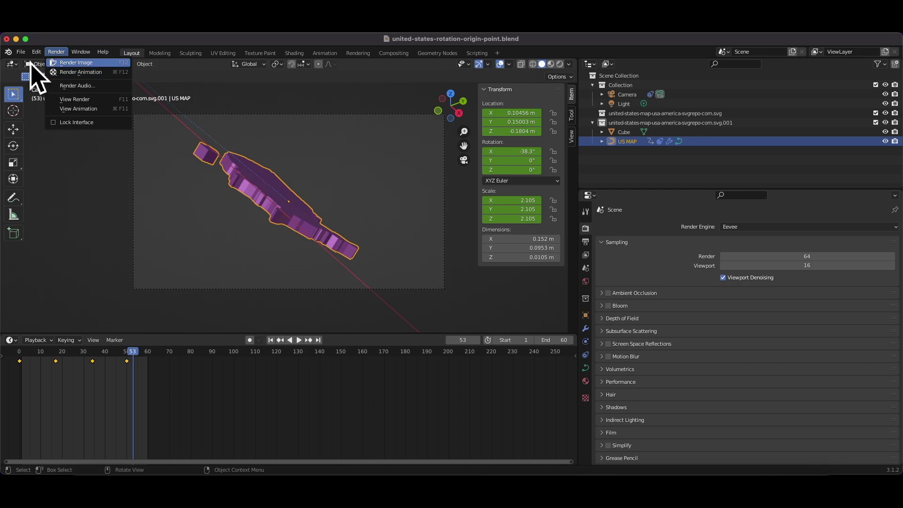
pyautogui.click(21, 52)
pyautogui.moveTo(36, 51)
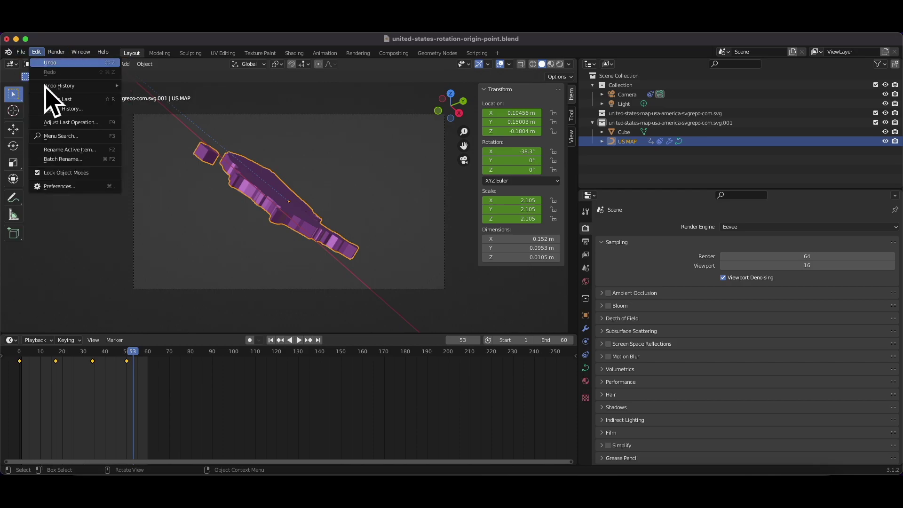
pyautogui.click(68, 187)
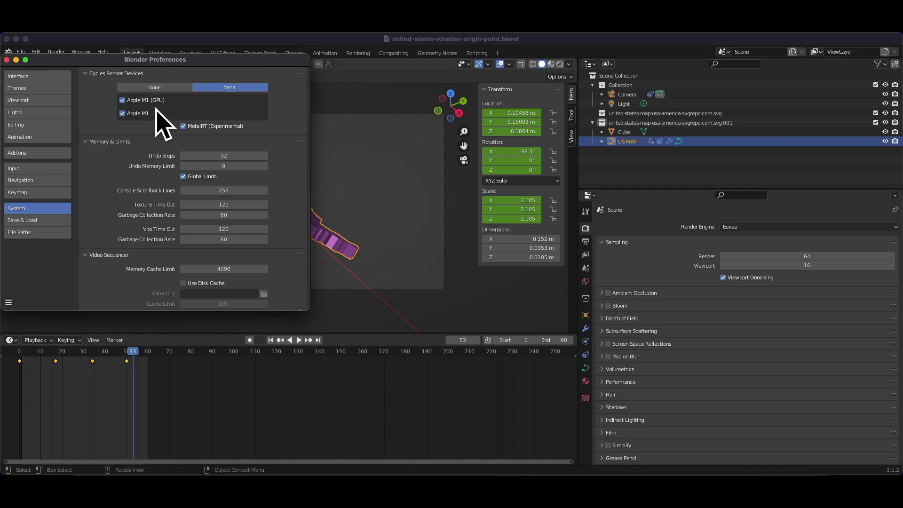
pyautogui.click(7, 60)
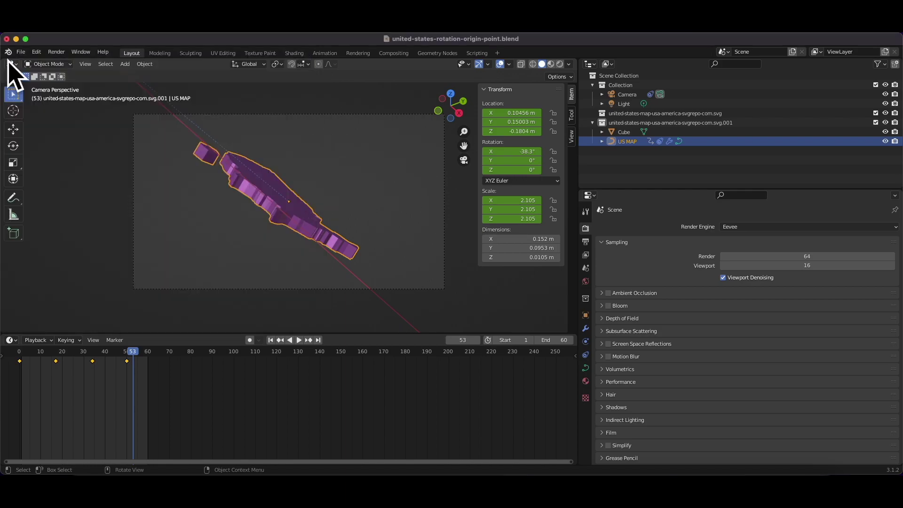
# Step: Render the full animation to a video file with the Eevee engine
pyautogui.click(778, 227)
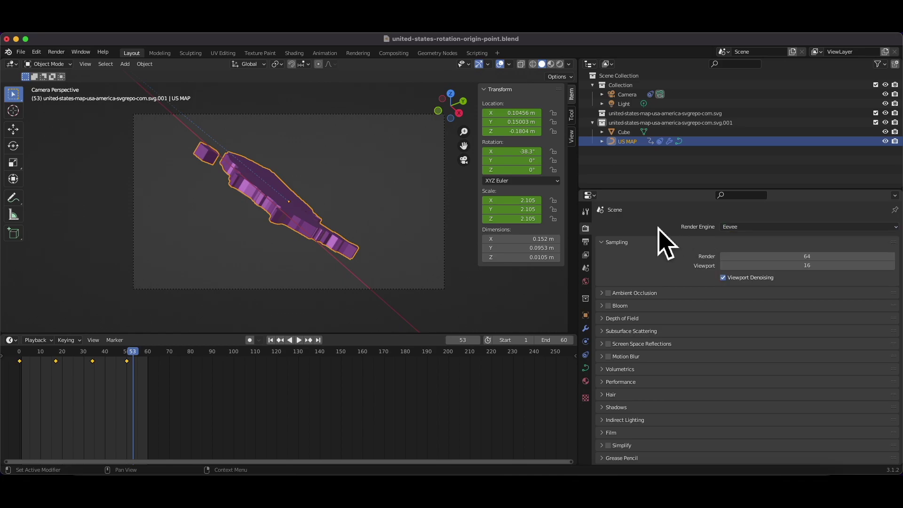
pyautogui.click(57, 52)
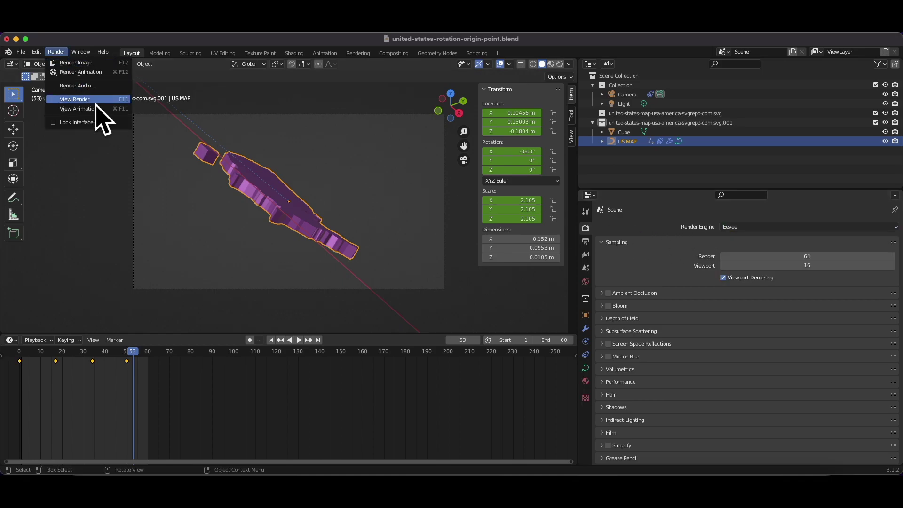
pyautogui.click(92, 65)
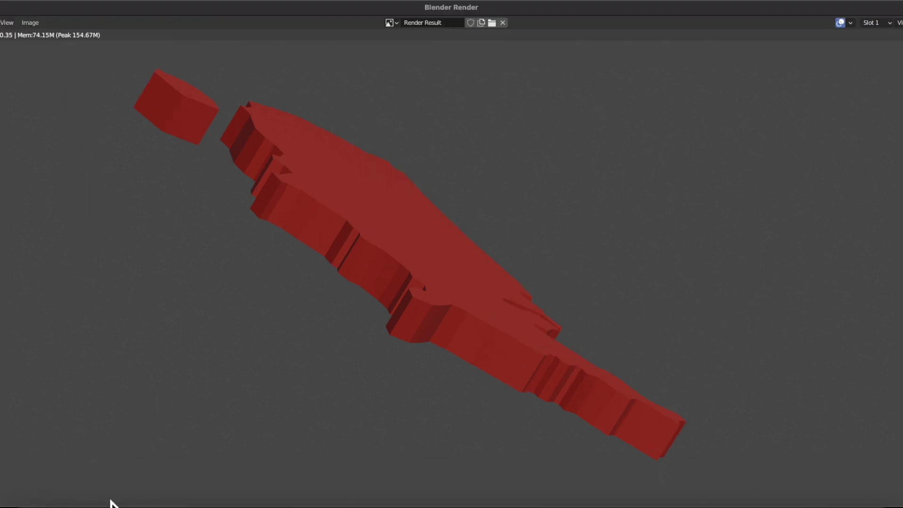
# Step: Switch to Finder and open the rendered video 0001-0060.mkv from the blender-tutorial folder in VLC to watch it
pyautogui.click(31, 504)
pyautogui.doubleClick(193, 354)
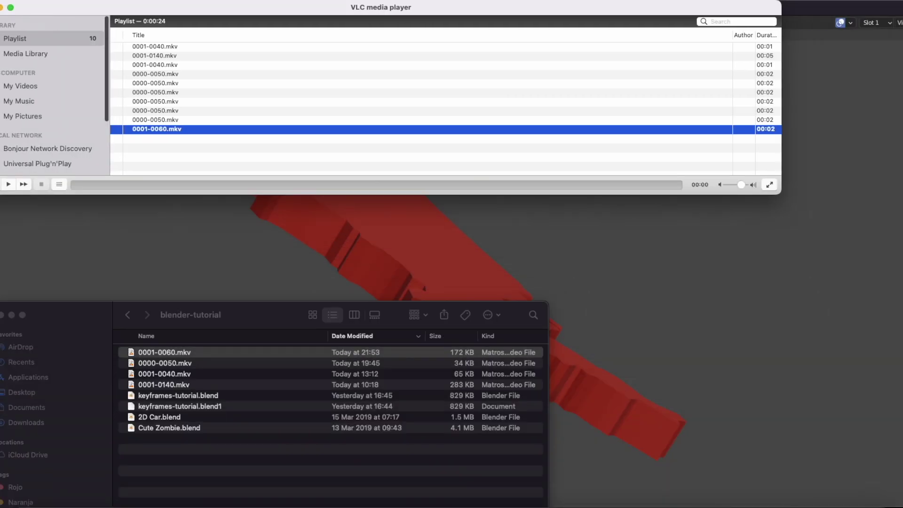
pyautogui.click(170, 357)
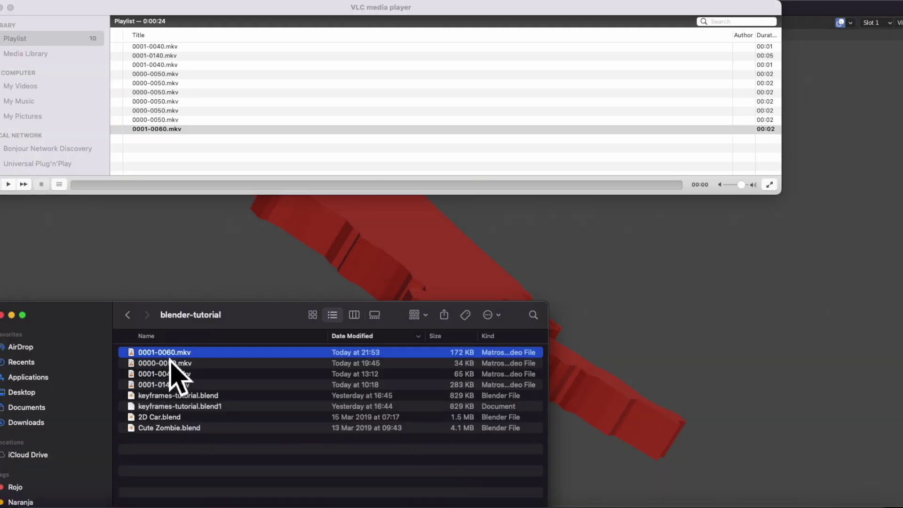
pyautogui.doubleClick(170, 357)
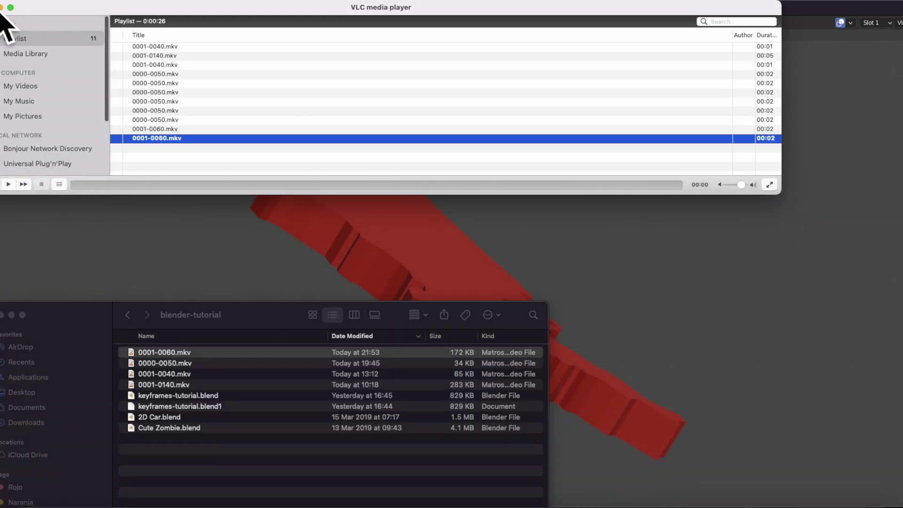
# Step: Return from VLC to Blender, set the render engine to Cycles with GPU Compute as the device, and render the full animation
pyautogui.click(4, 9)
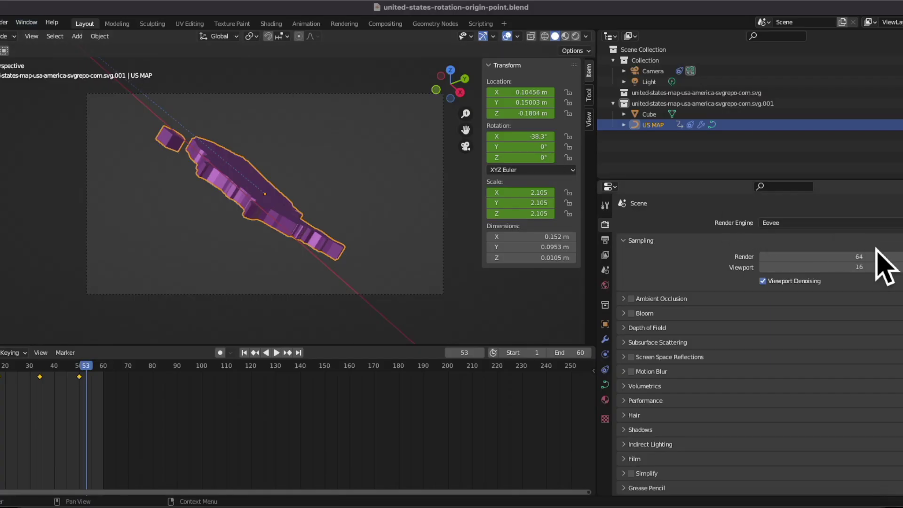
pyautogui.click(875, 223)
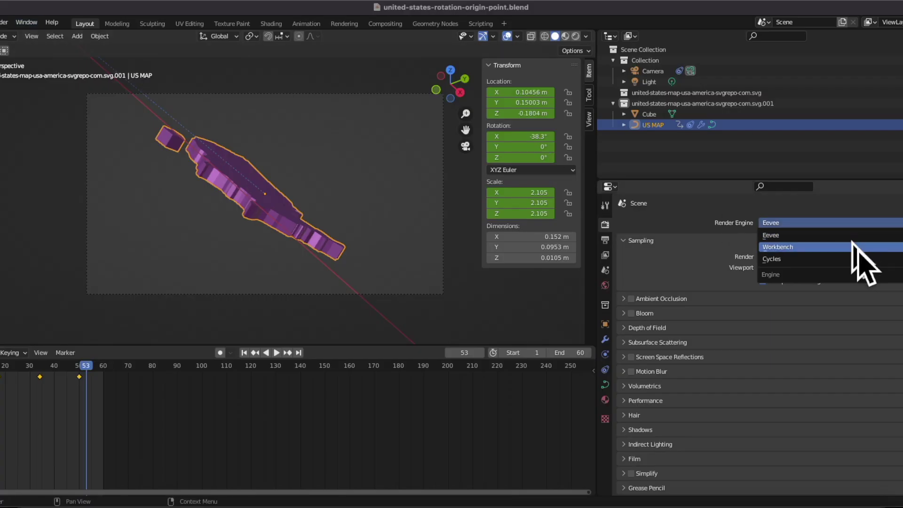
pyautogui.click(853, 258)
pyautogui.click(853, 252)
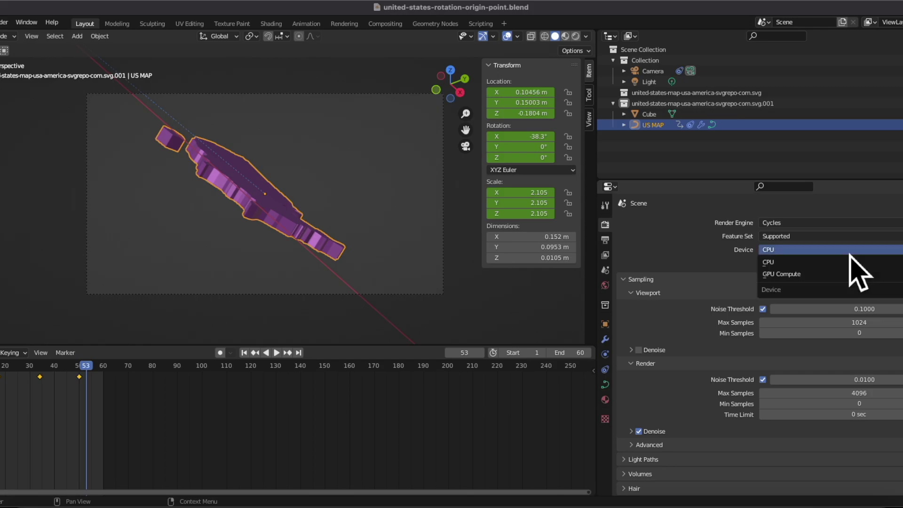
pyautogui.click(852, 277)
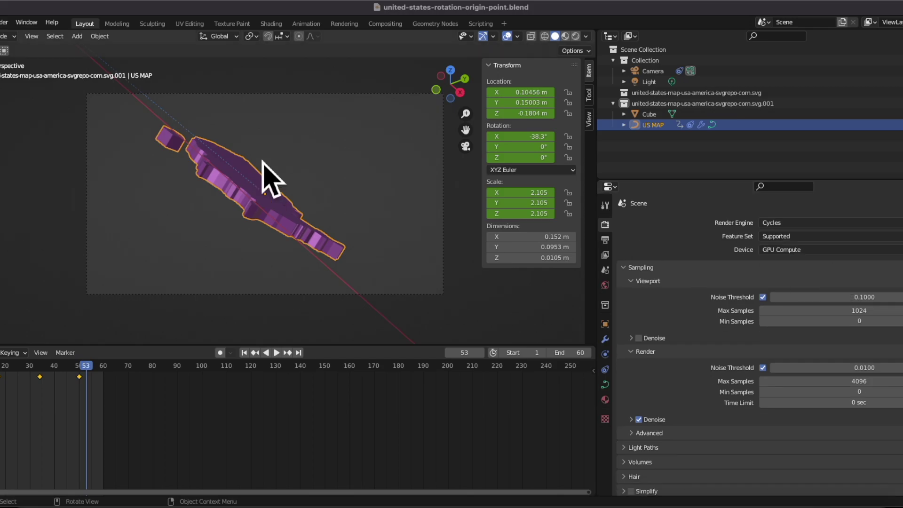
pyautogui.click(5, 22)
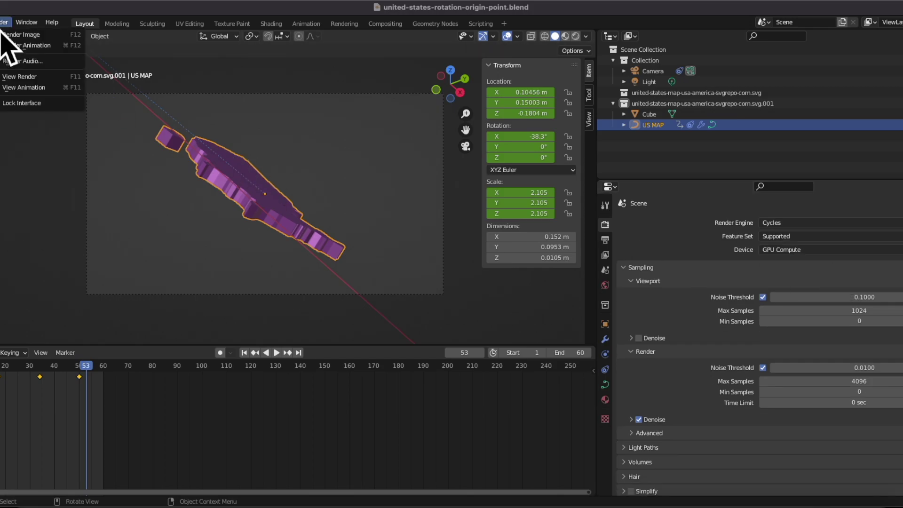
pyautogui.click(27, 45)
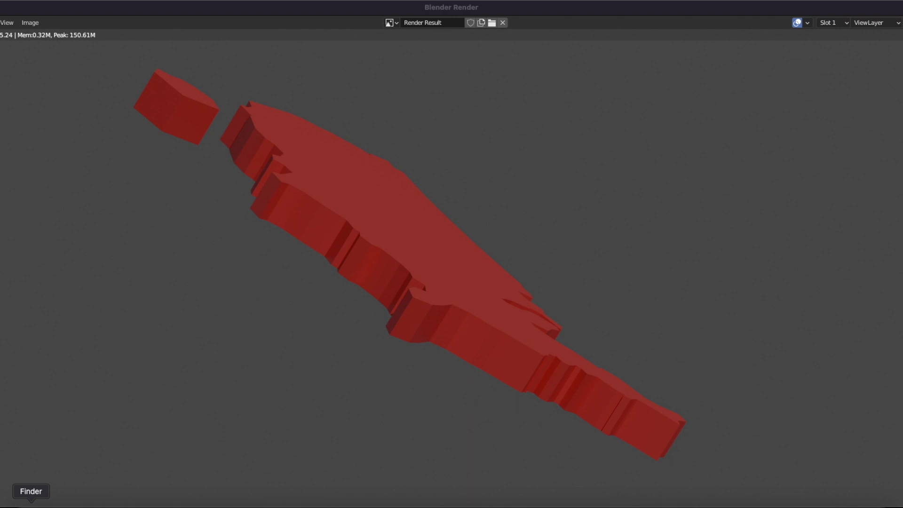
# Step: Switch to Finder, play the newly rendered 0001-0060.mkv from the blender-tutorial folder in VLC, and quit the player
pyautogui.click(31, 505)
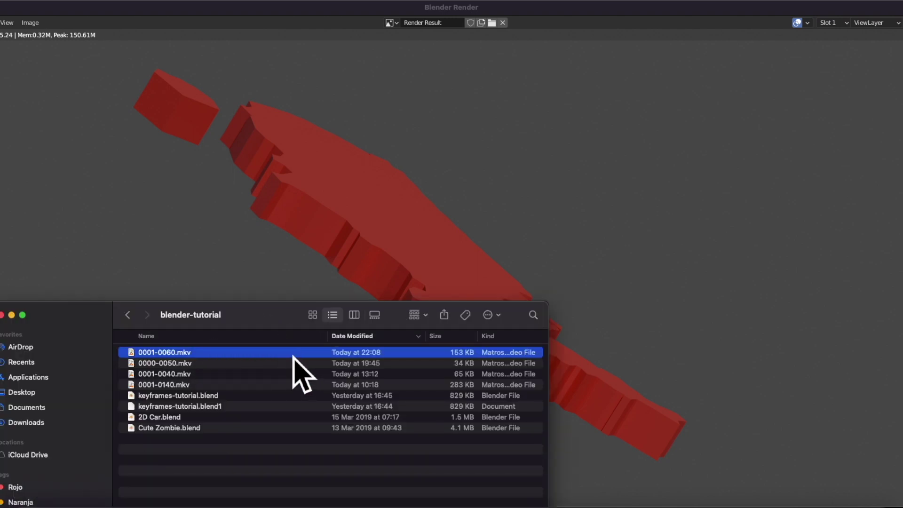
pyautogui.press('space')
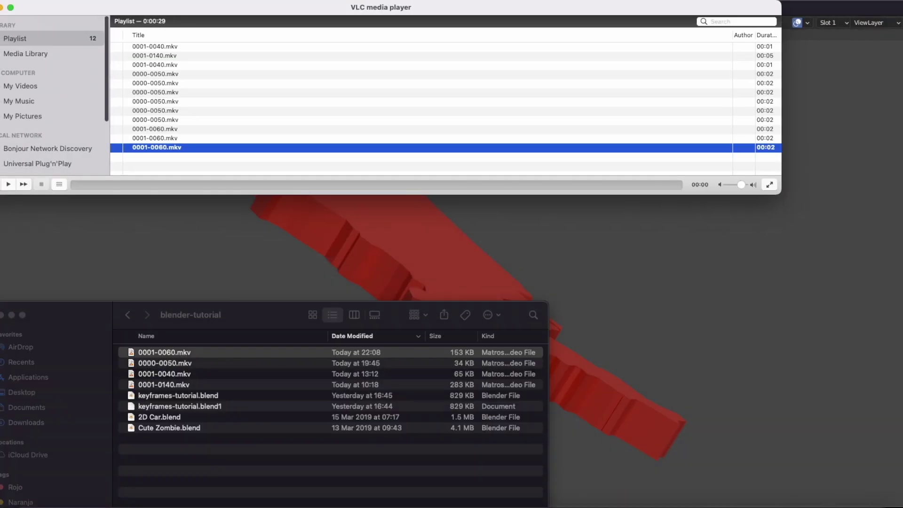
pyautogui.doubleClick(191, 147)
pyautogui.press('super+q')
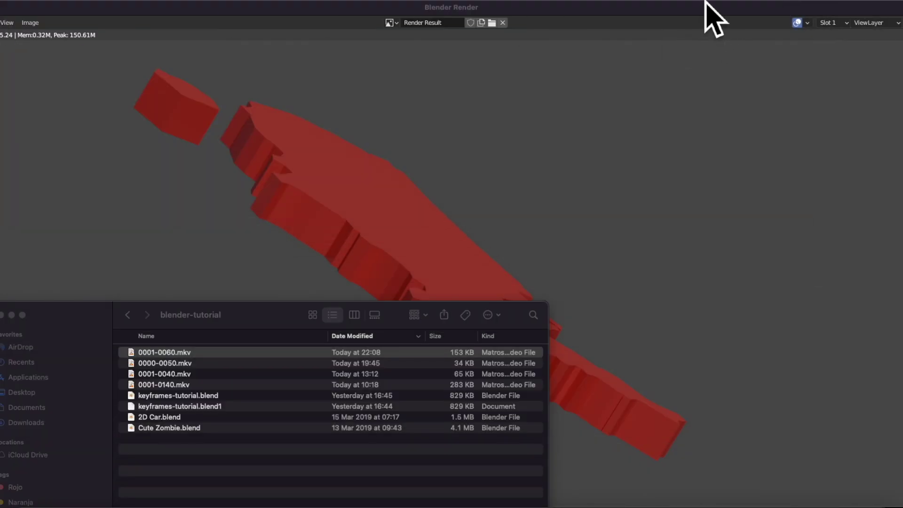